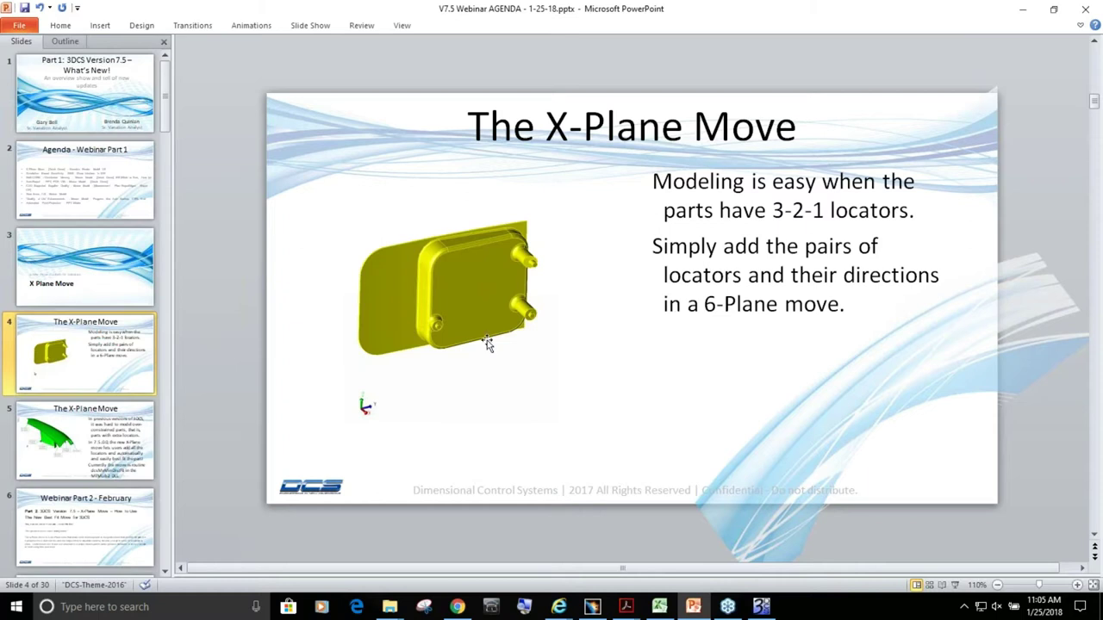
Go to slide 5 on the X-Plane Move and enlarge it to 140% to read the over-constrained fender's locator labels.
{"action": "left_click", "coordinate": [121, 441]}
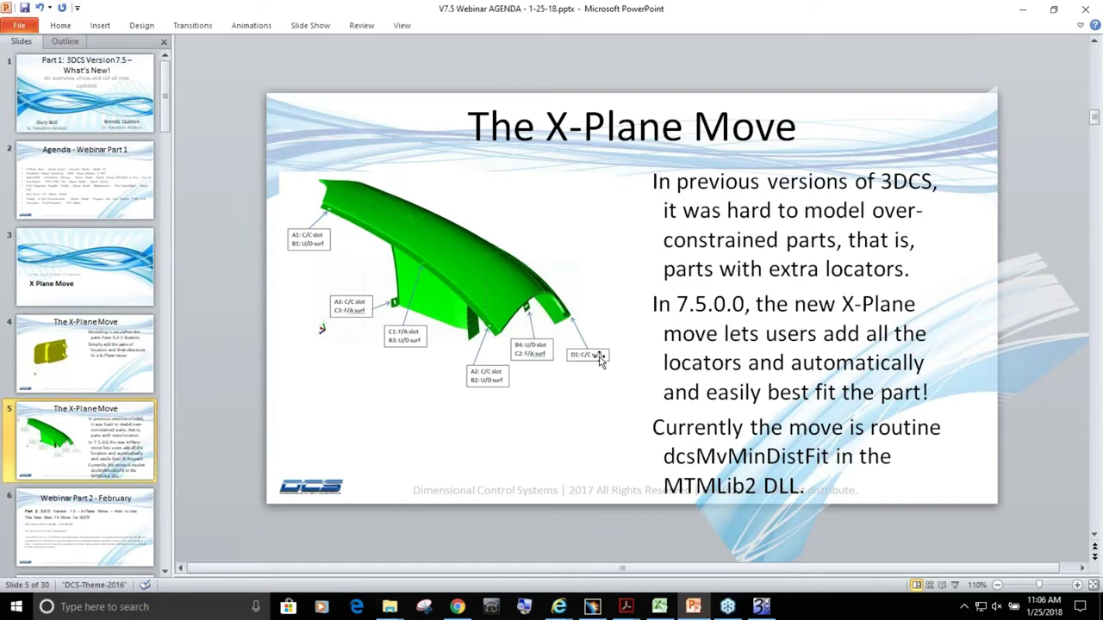
{"action": "left_click", "coordinate": [1077, 585]}
{"action": "left_click", "coordinate": [1077, 585]}
{"action": "left_click", "coordinate": [1077, 585]}
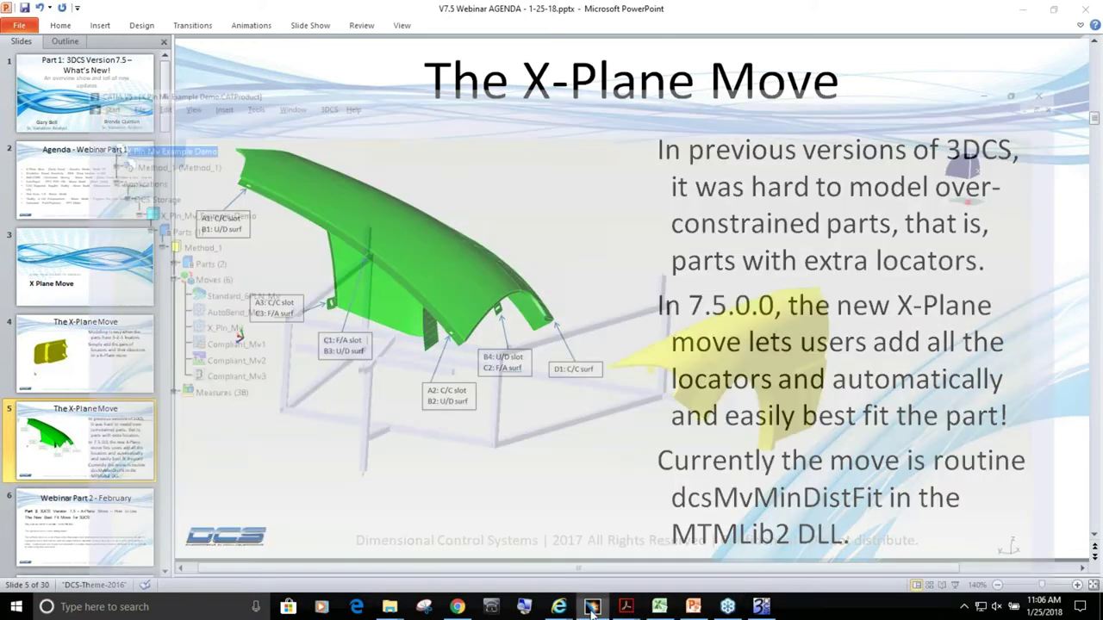
Switch to the X Pln Mv Example Demo assembly in CATIA V5 and display the model's points.
{"action": "left_click", "coordinate": [592, 607]}
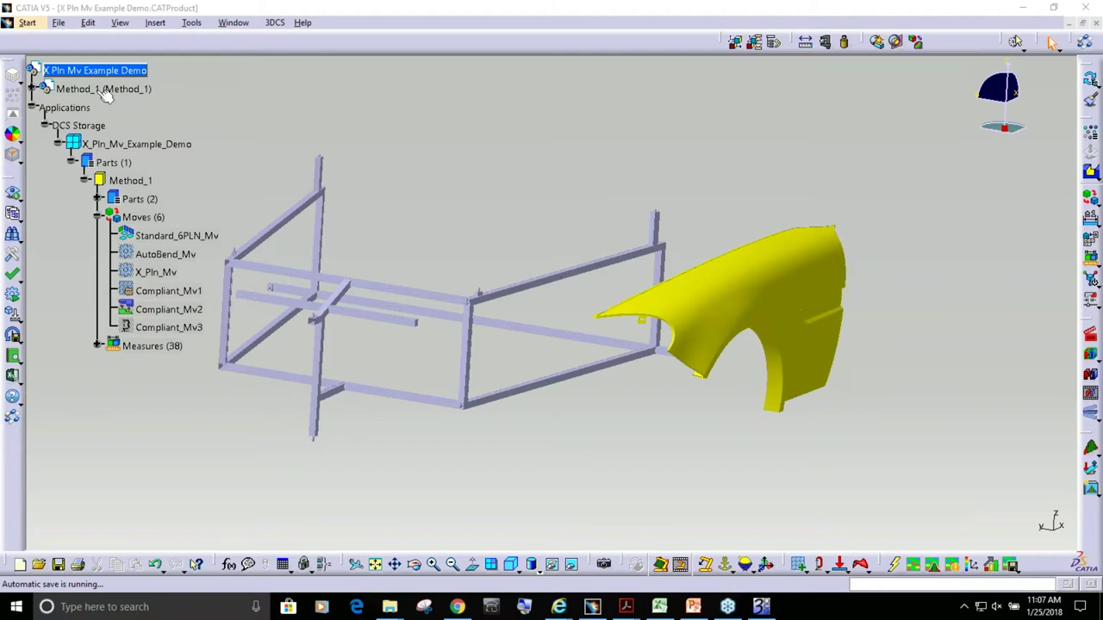
{"action": "left_click", "coordinate": [15, 80]}
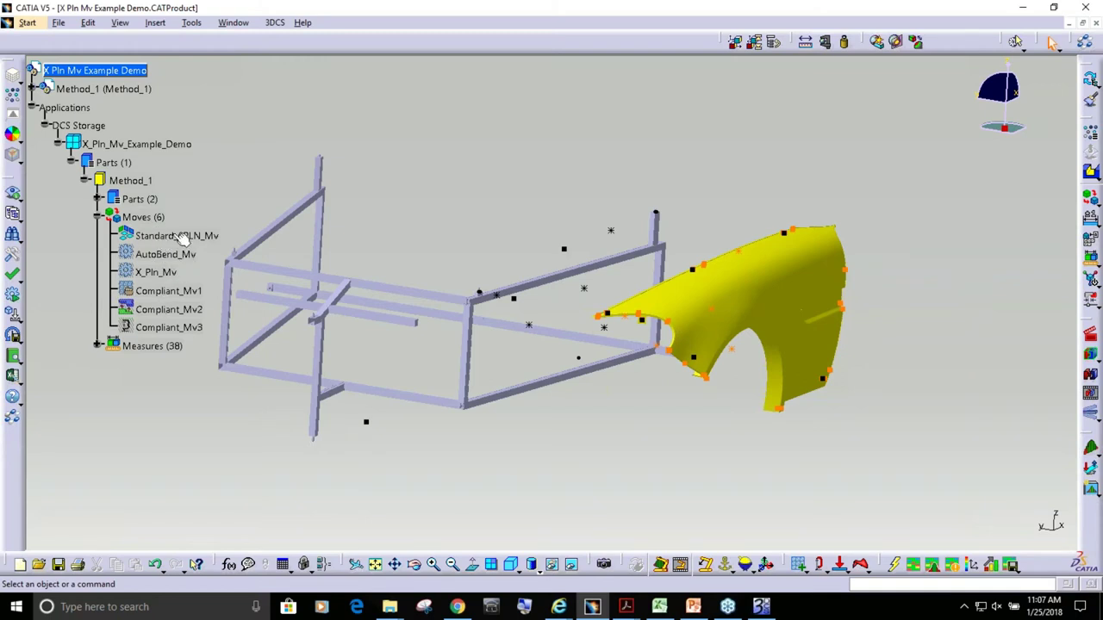
Examine the Standard_6PLN_Mv move's locator pairs and display its six direction arrows on the car body frame.
{"action": "left_click", "coordinate": [176, 237]}
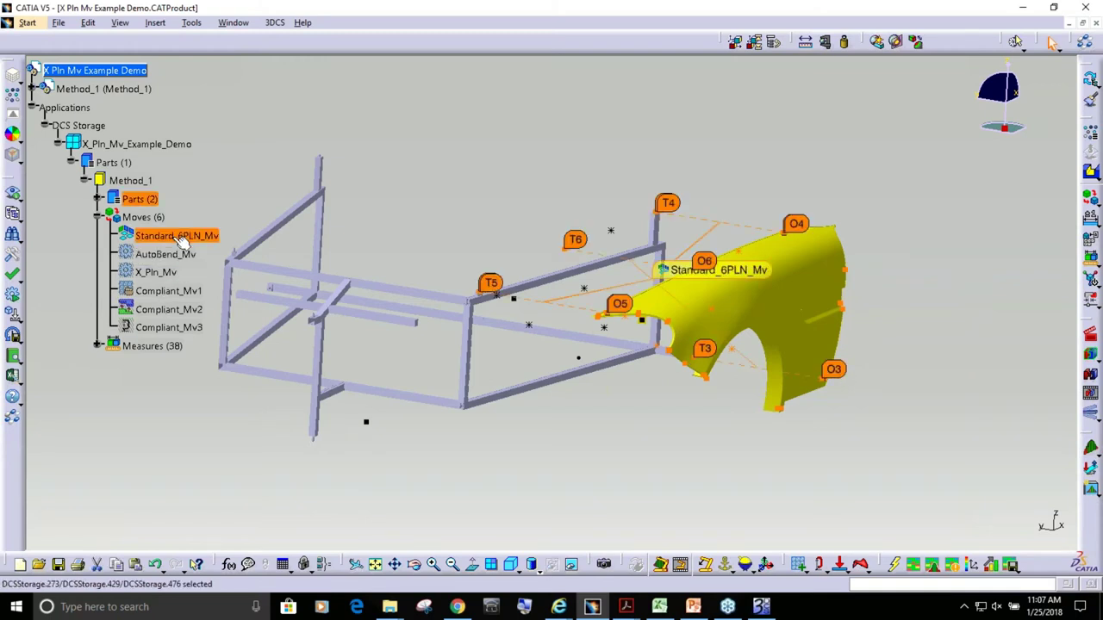
{"action": "key", "text": "ctrl+Page_Up"}
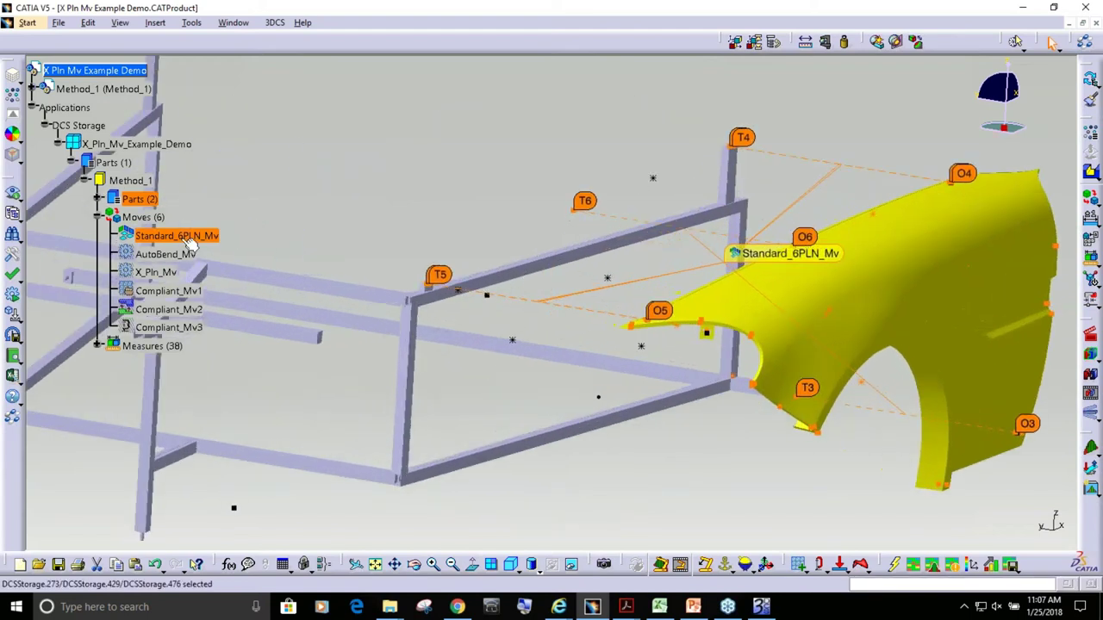
{"action": "double_click", "coordinate": [191, 244]}
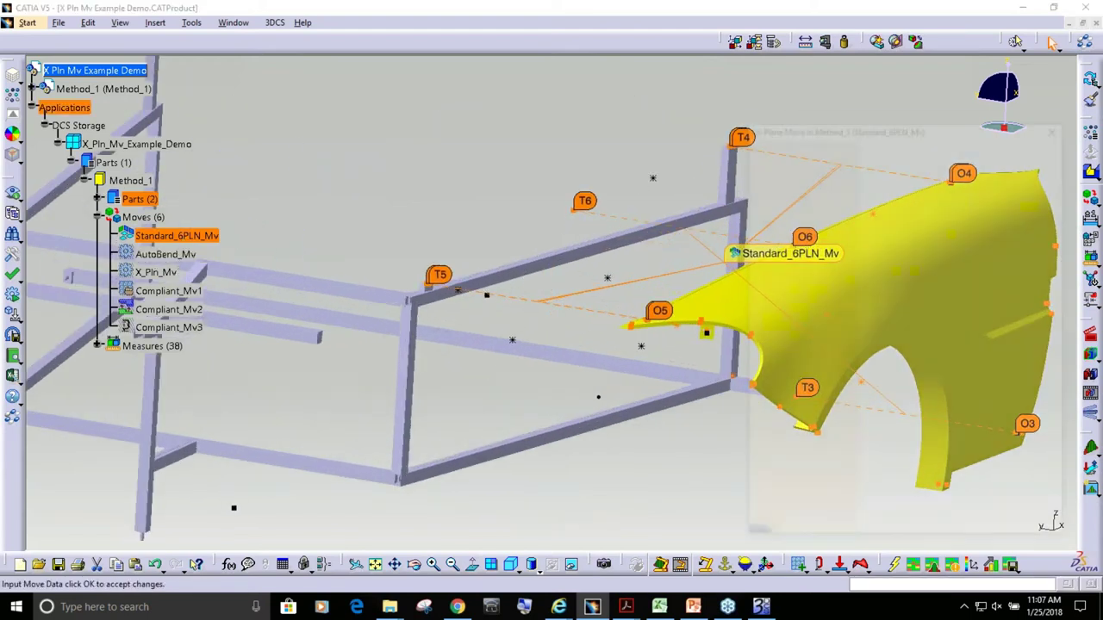
{"action": "left_click", "coordinate": [829, 507]}
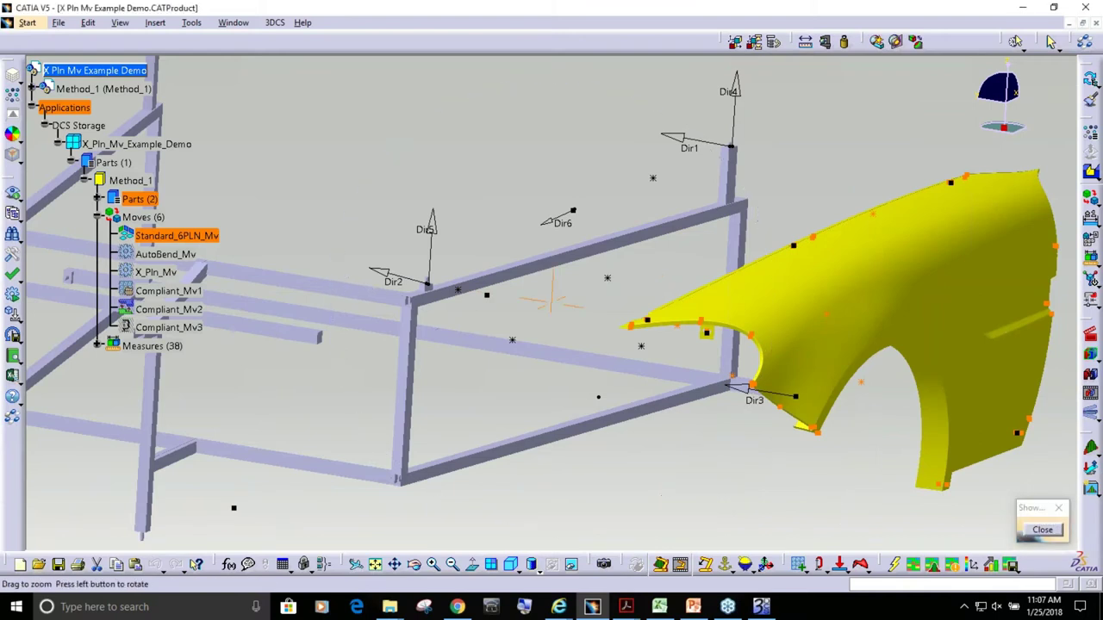
{"action": "middle_click_drag", "start_coordinate": [337, 276], "coordinate": [351, 307]}
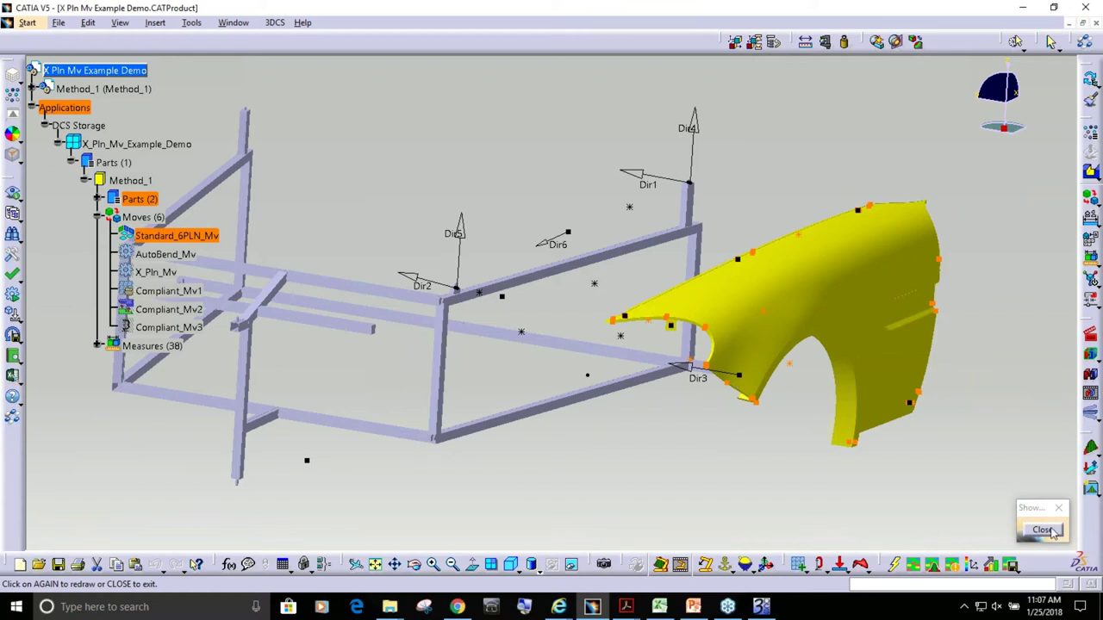
{"action": "left_click", "coordinate": [1053, 532]}
{"action": "left_click", "coordinate": [937, 522]}
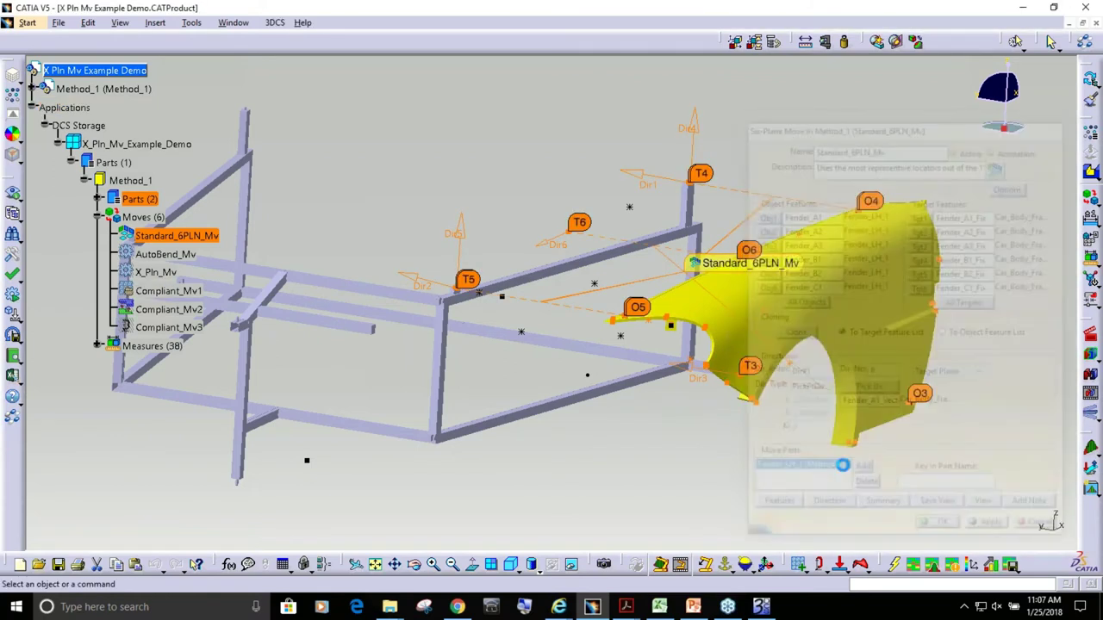
Highlight the X_Pln_Mv move and examine its object and target locator pairs between the fender and the frame.
{"action": "left_click", "coordinate": [163, 274]}
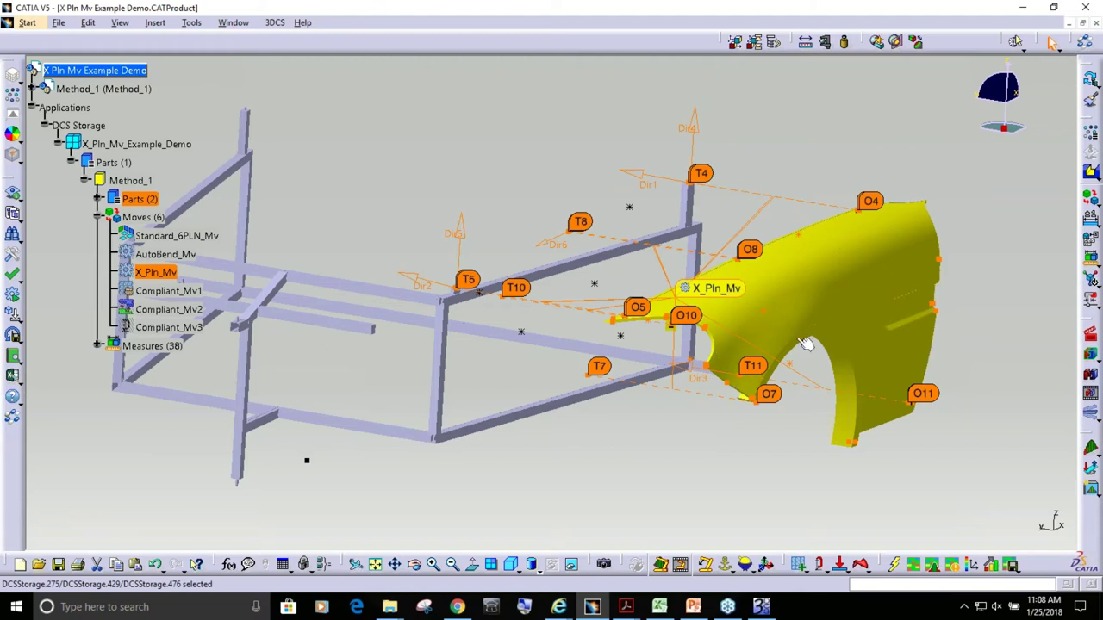
{"action": "middle_click_drag", "start_coordinate": [806, 345], "coordinate": [591, 377]}
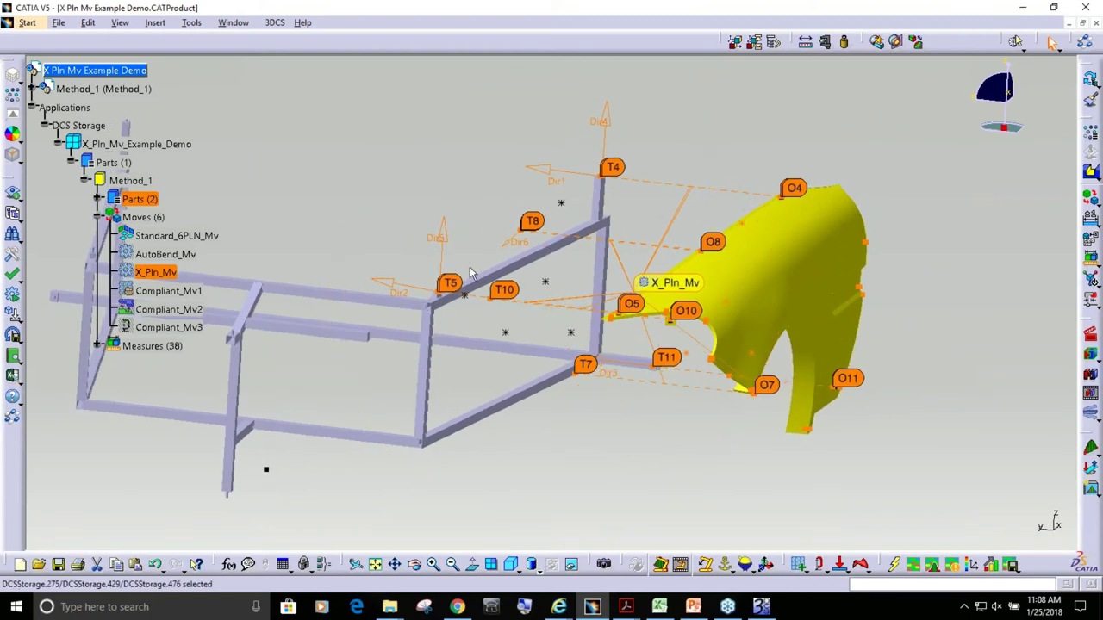
{"action": "middle_click_drag", "start_coordinate": [656, 382], "coordinate": [666, 385]}
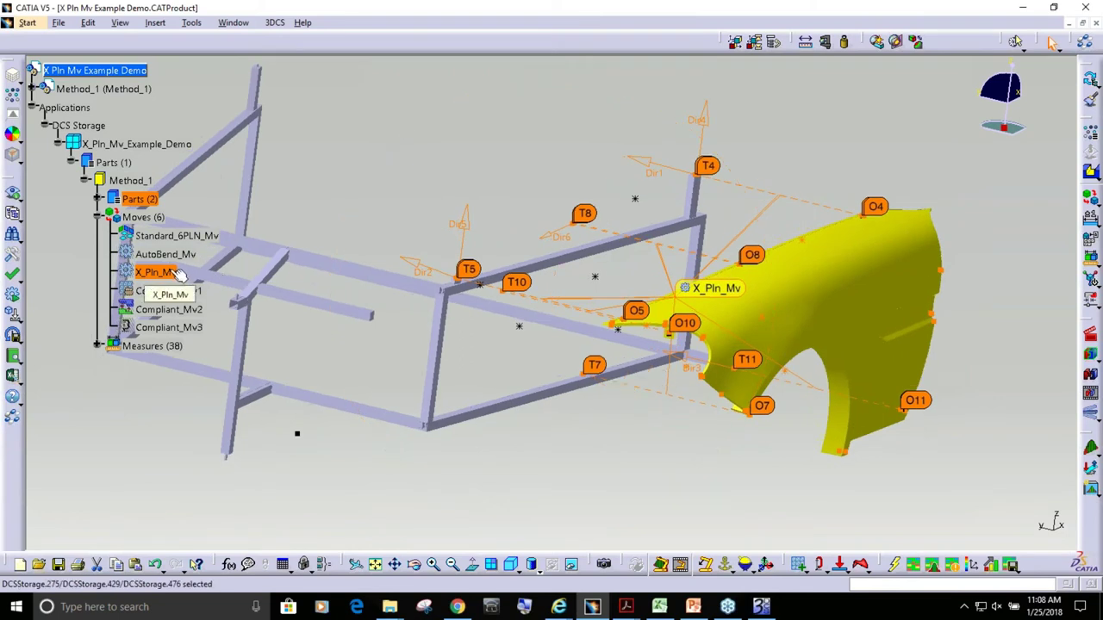
{"action": "middle_click_drag", "start_coordinate": [536, 347], "coordinate": [537, 324]}
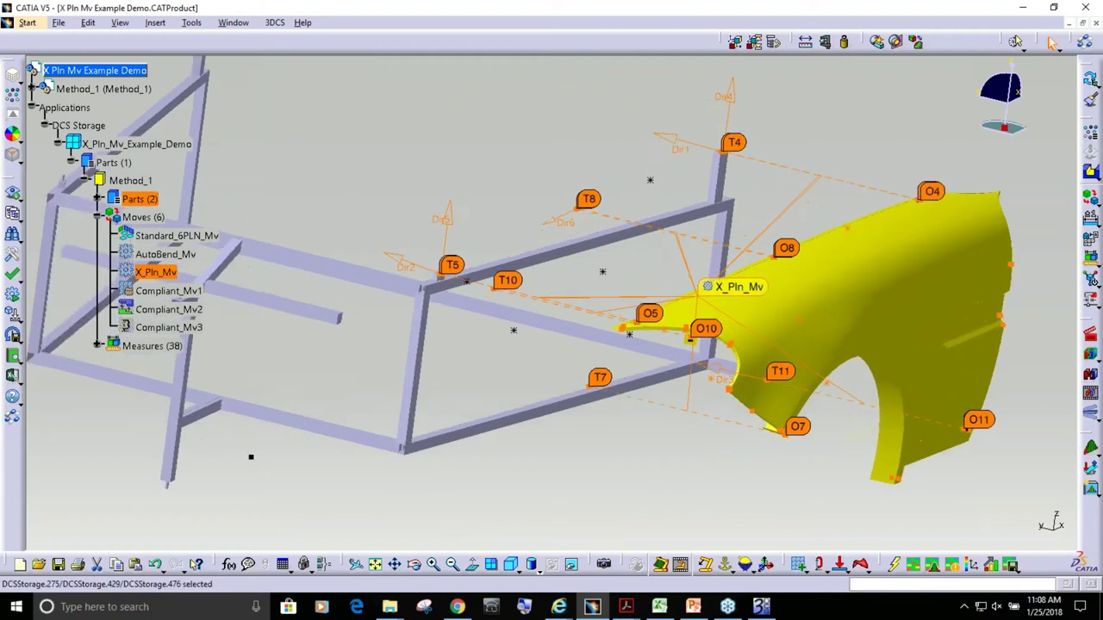
Review the X_Pln_Mv move's definition, checking its user routine, its feature lists and directions Dir#5 and Dir#1.
{"action": "double_click", "coordinate": [159, 272]}
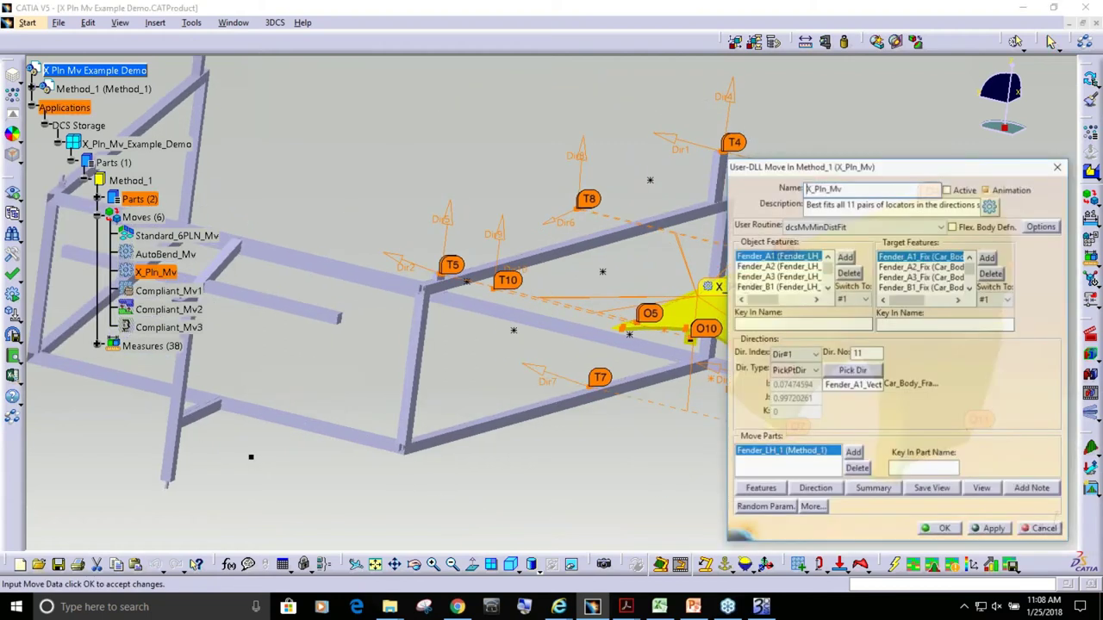
{"action": "left_click_drag", "start_coordinate": [923, 165], "coordinate": [822, 126]}
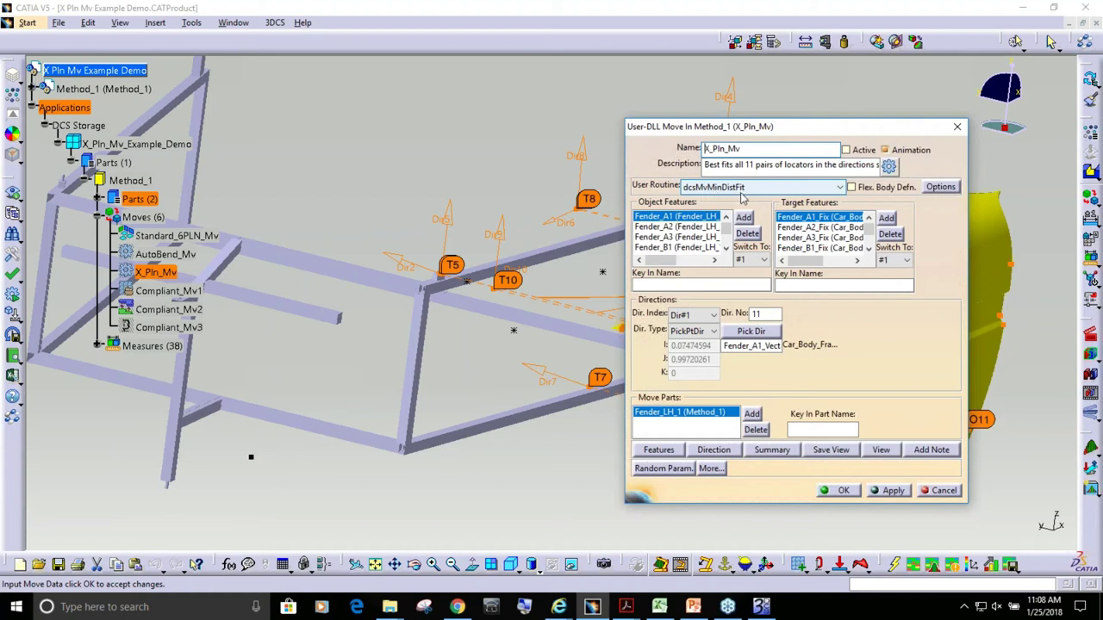
{"action": "mouse_move", "coordinate": [728, 227]}
{"action": "left_mouse_down"}
{"action": "mouse_move", "coordinate": [729, 241]}
{"action": "mouse_move", "coordinate": [728, 223]}
{"action": "left_mouse_up"}
{"action": "mouse_move", "coordinate": [869, 226]}
{"action": "left_mouse_down"}
{"action": "mouse_move", "coordinate": [870, 244]}
{"action": "mouse_move", "coordinate": [869, 227]}
{"action": "left_mouse_up"}
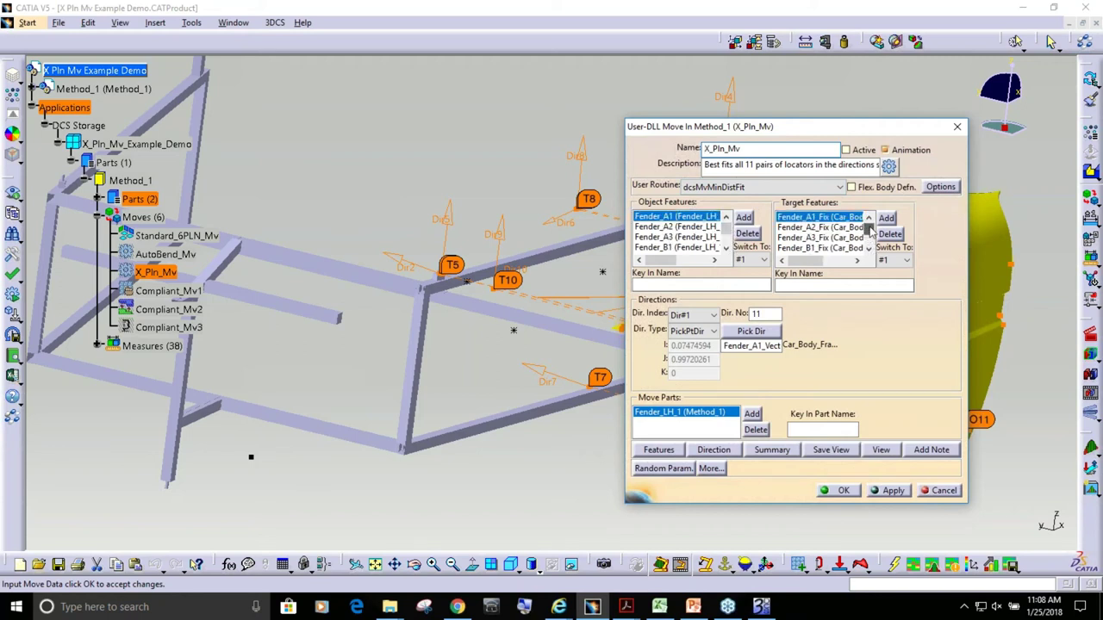
{"action": "left_click", "coordinate": [714, 320]}
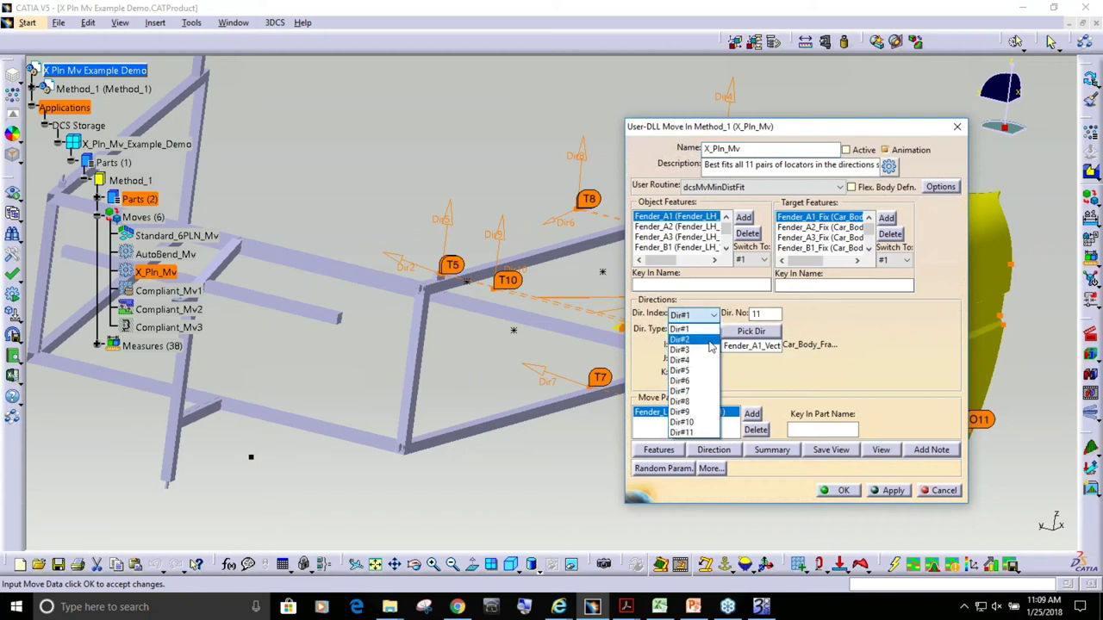
{"action": "left_click", "coordinate": [685, 366]}
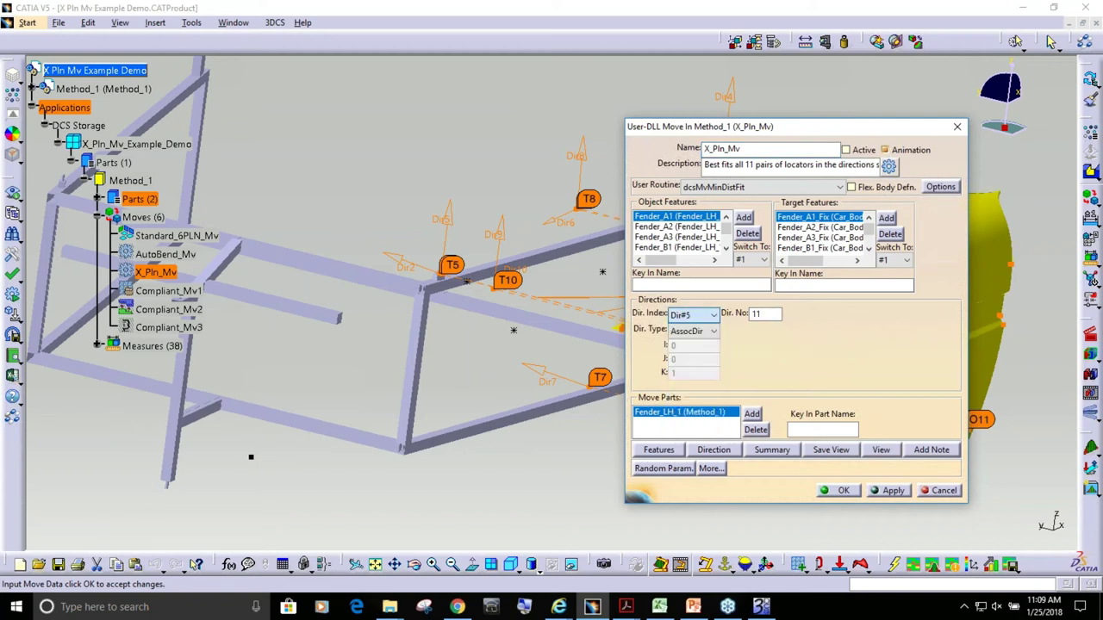
{"action": "left_click", "coordinate": [714, 321]}
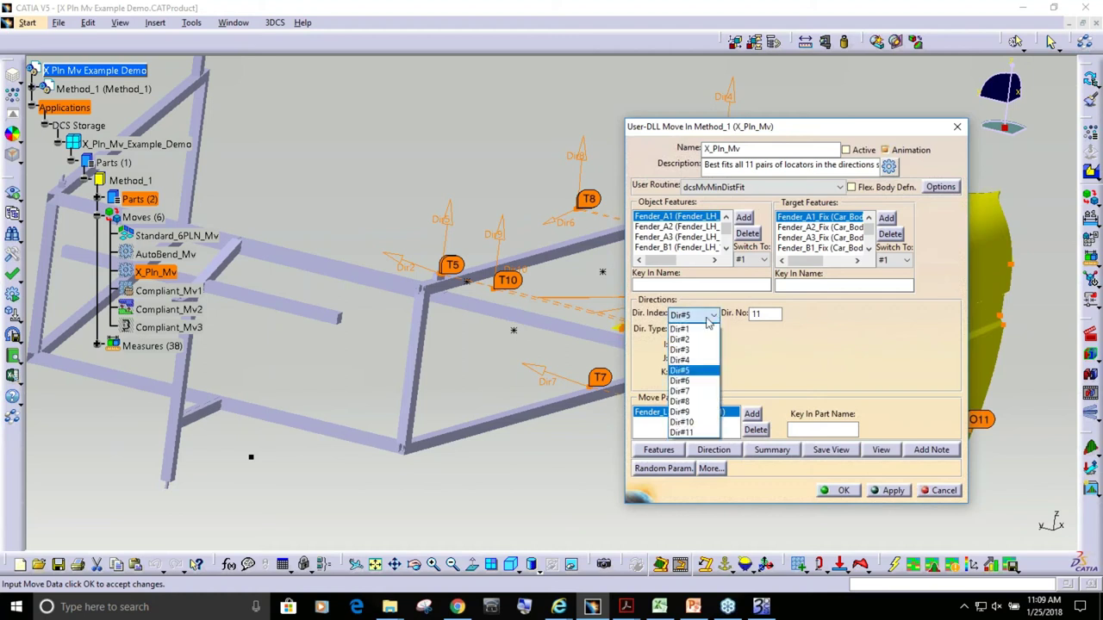
{"action": "left_click", "coordinate": [688, 330]}
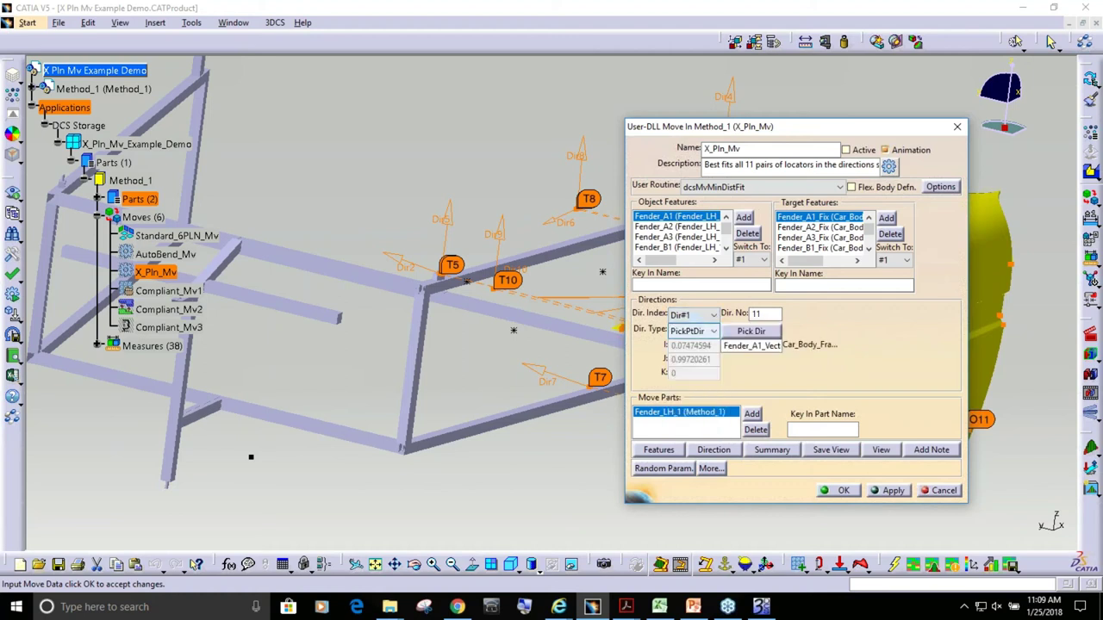
{"action": "left_click", "coordinate": [844, 491]}
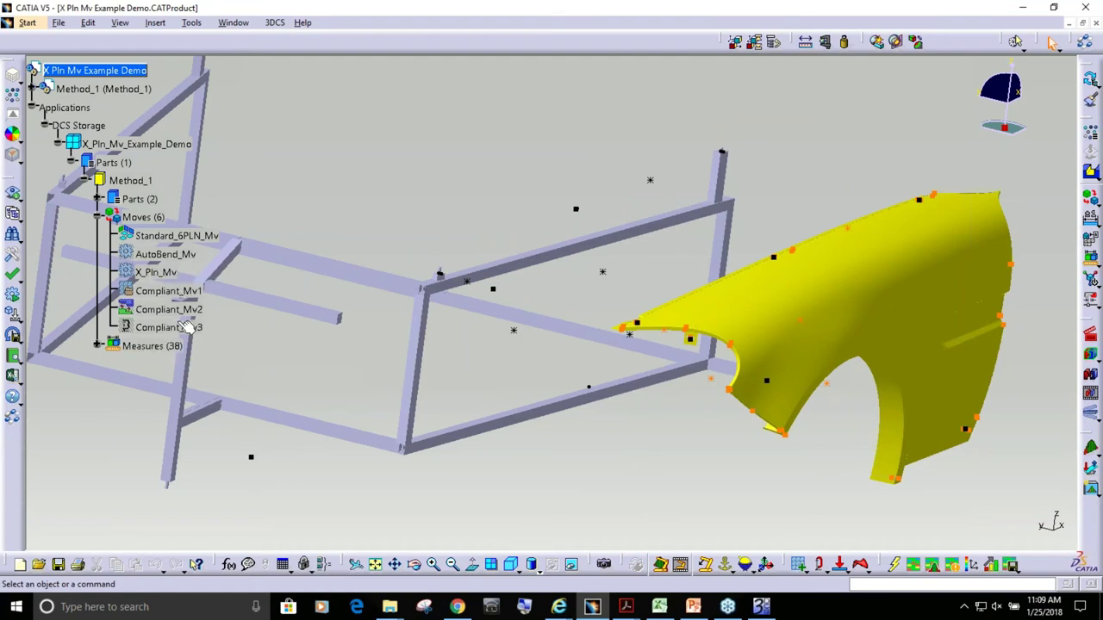
Expand the Measures list and highlight M1_LH_Fndr_Door_Gap_2_A to locate that measure on the fender's door edge.
{"action": "left_click", "coordinate": [97, 345]}
{"action": "scroll", "coordinate": [172, 302], "scroll_direction": "up", "scroll_amount": 2}
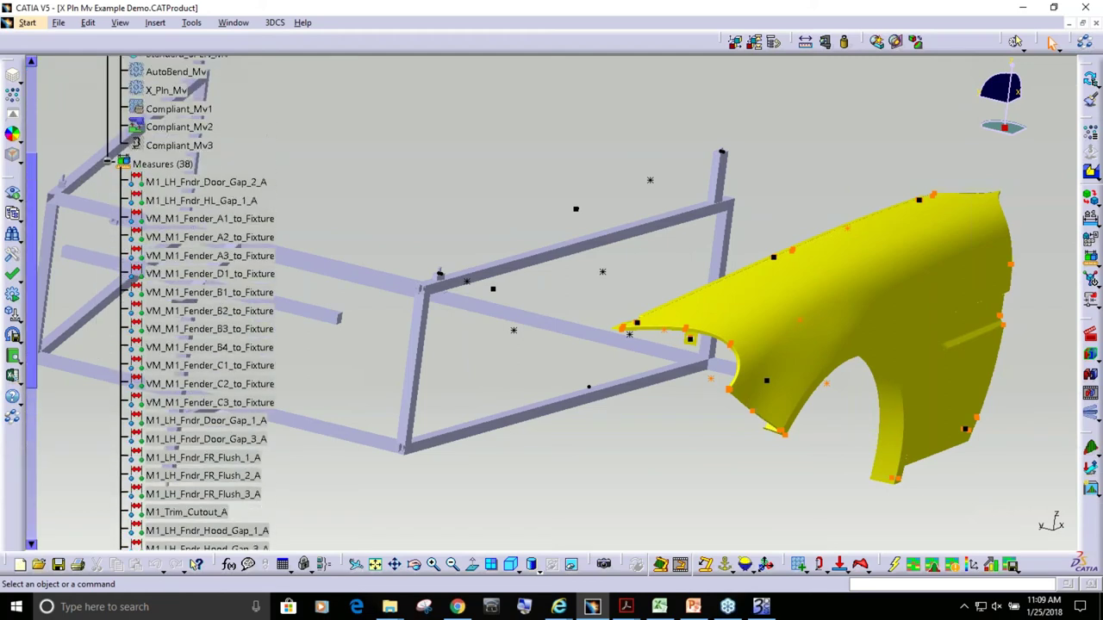
{"action": "scroll", "coordinate": [168, 327], "scroll_direction": "up", "scroll_amount": 3}
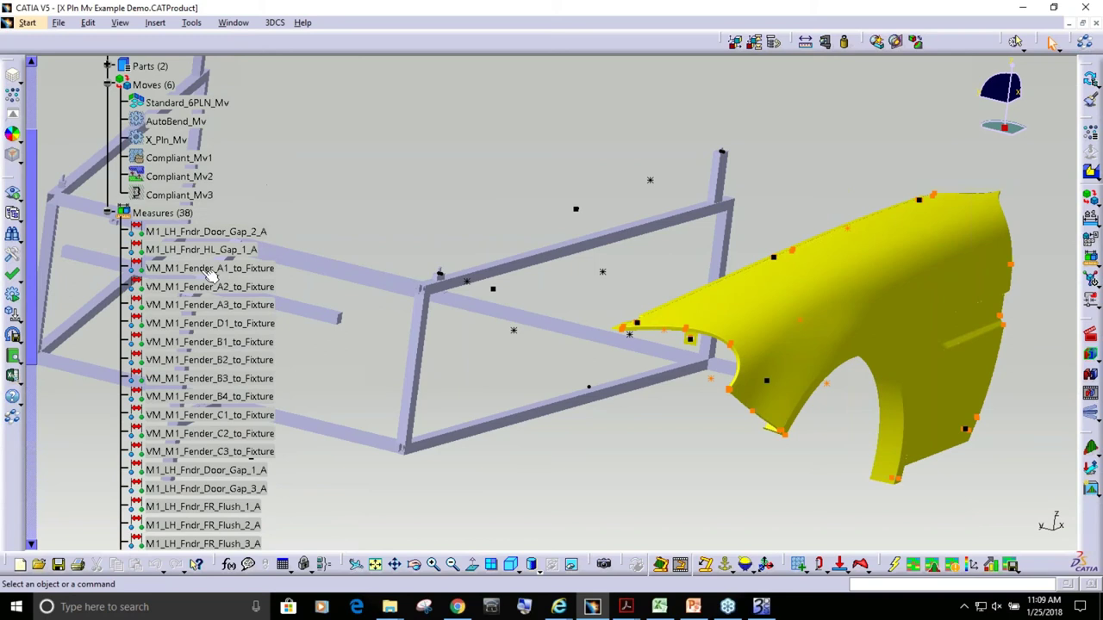
{"action": "left_click", "coordinate": [217, 237]}
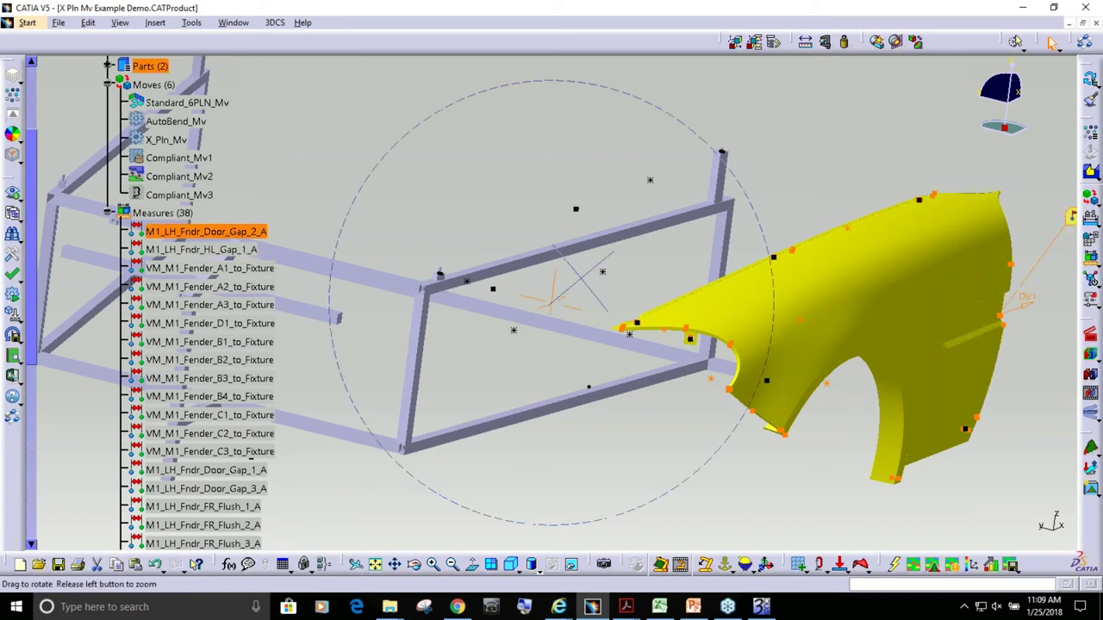
{"action": "middle_click_drag", "start_coordinate": [862, 345], "coordinate": [784, 340]}
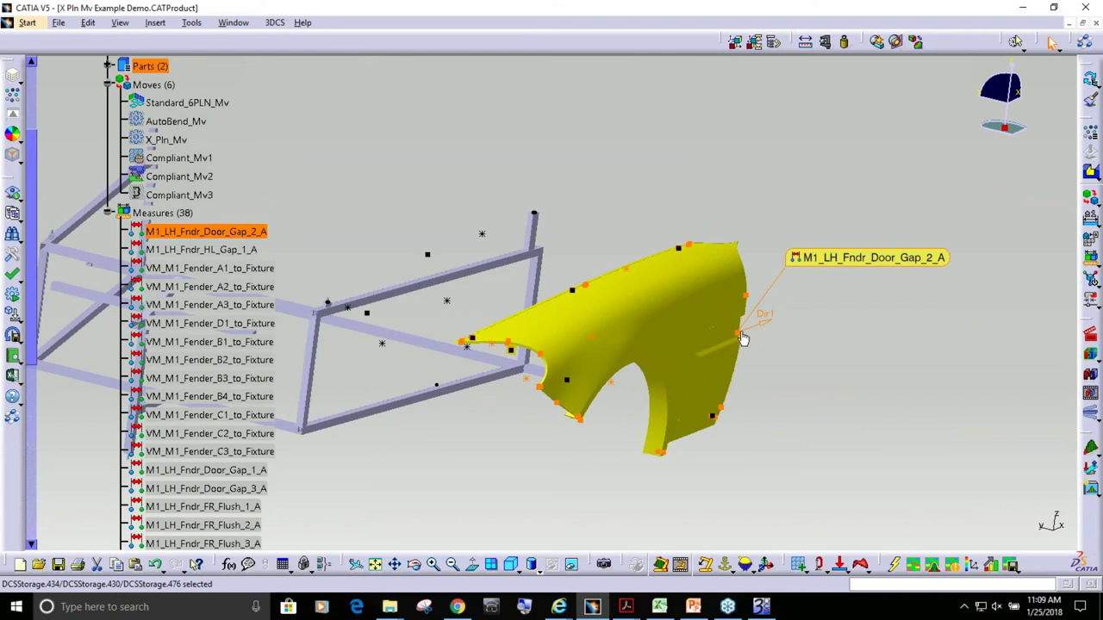
{"action": "middle_click_drag", "start_coordinate": [743, 339], "coordinate": [724, 336]}
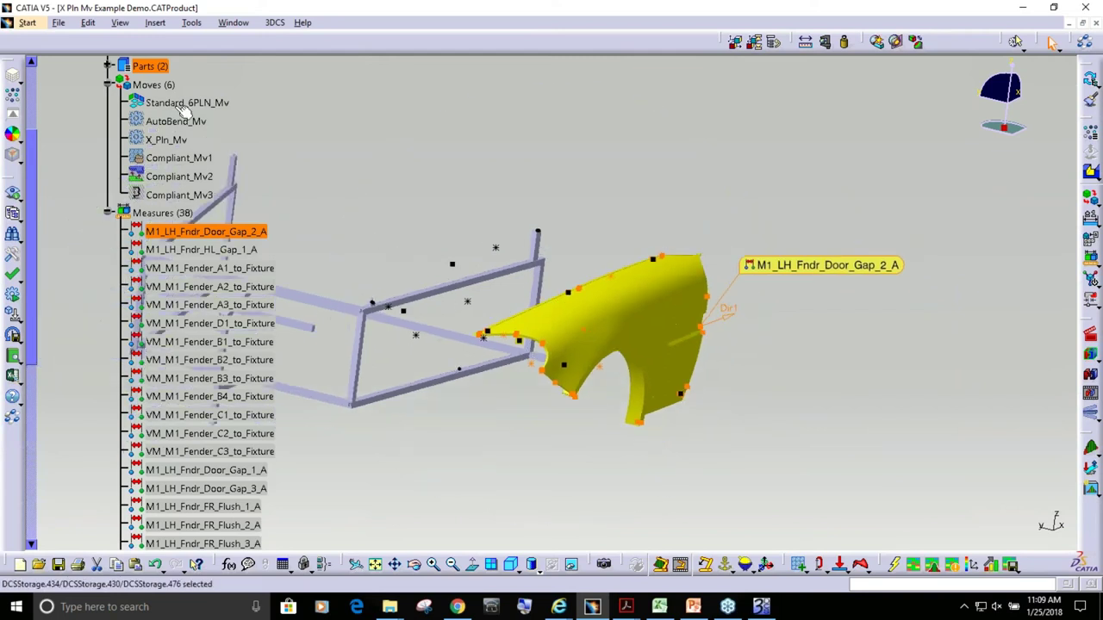
Build the fender onto the frame and run a 2000-run Monte Carlo and HLM sensitivity analysis, overwriting the existing results.
{"action": "left_click", "coordinate": [181, 104]}
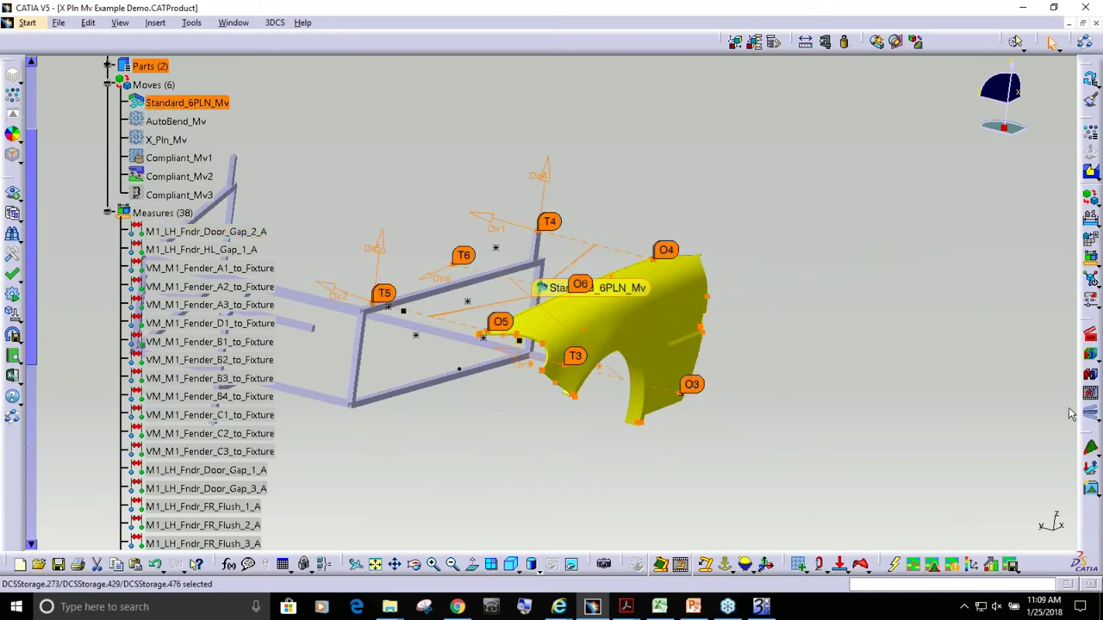
{"action": "left_click", "coordinate": [1090, 376]}
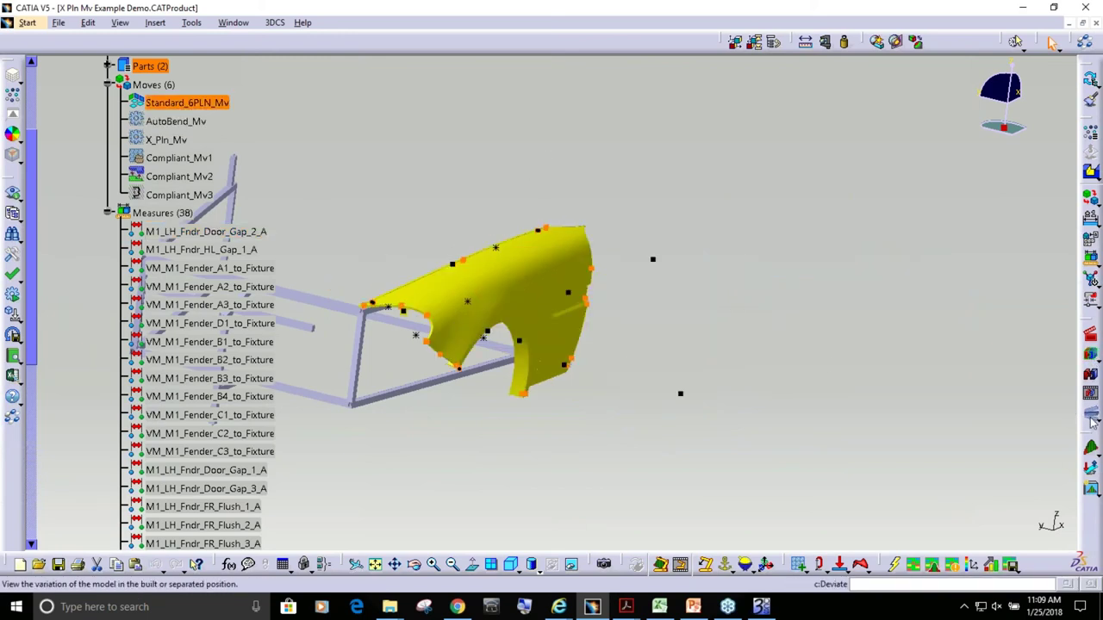
{"action": "left_click", "coordinate": [1091, 448]}
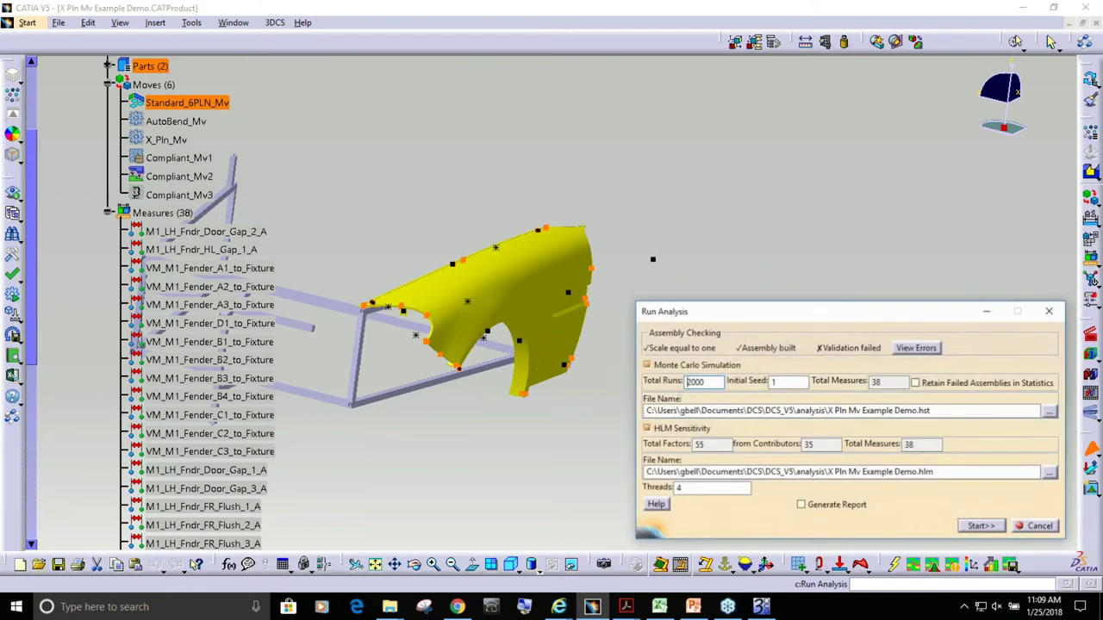
{"action": "left_click", "coordinate": [981, 526]}
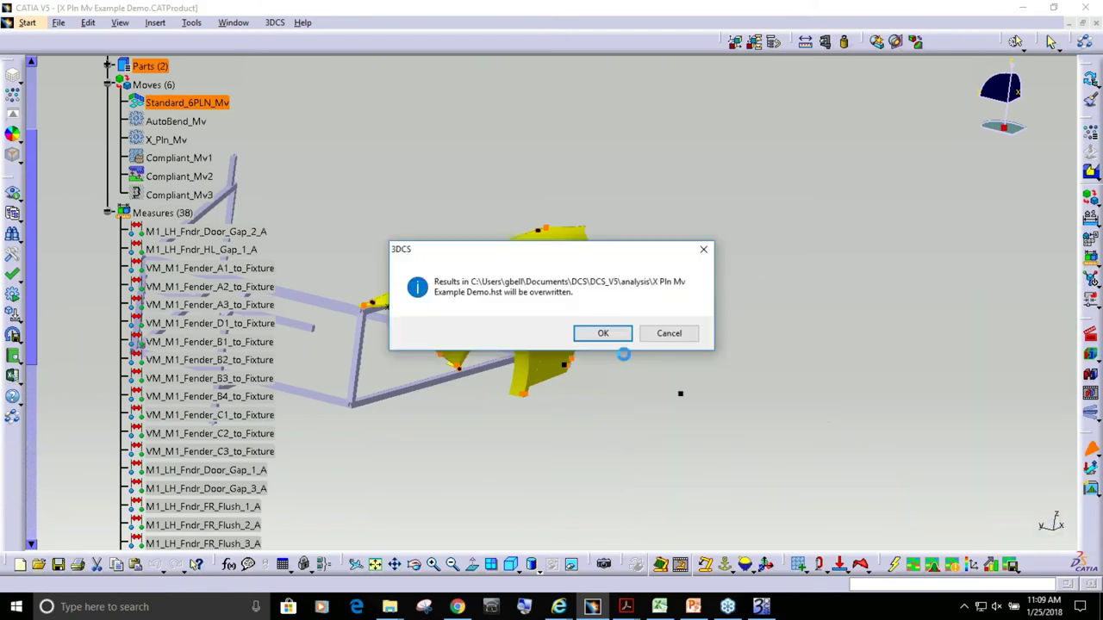
{"action": "left_click", "coordinate": [615, 337]}
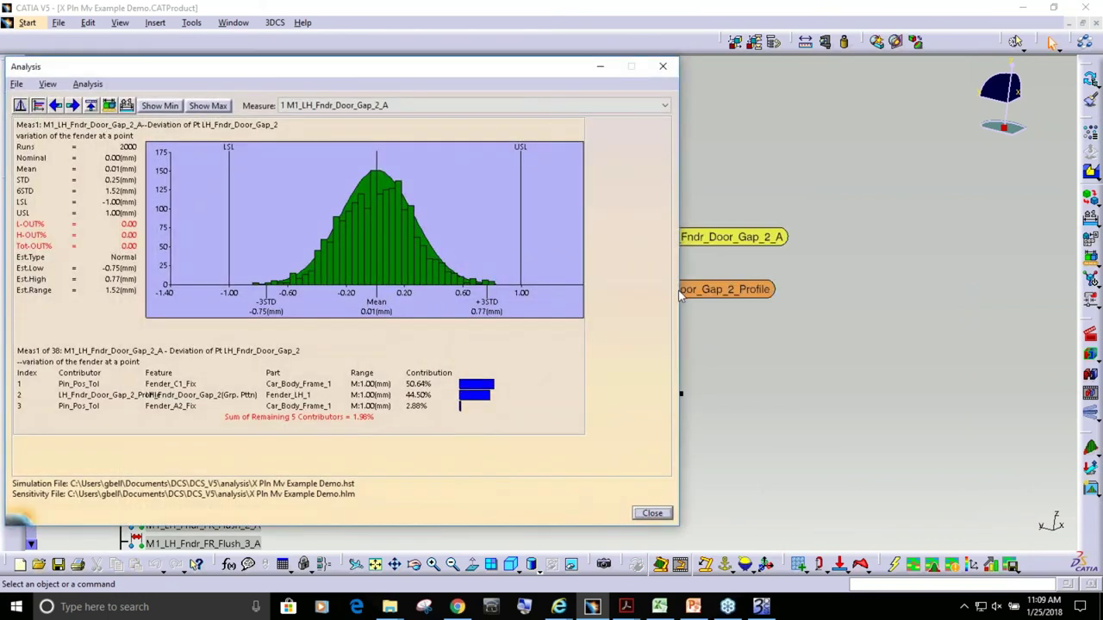
Examine the M1_LH_Fndr_Door_Gap_2_A results, arrange the Analysis window clear of the moves list, and highlight Standard_6PLN_Mv.
{"action": "left_click_drag", "start_coordinate": [676, 293], "coordinate": [514, 302]}
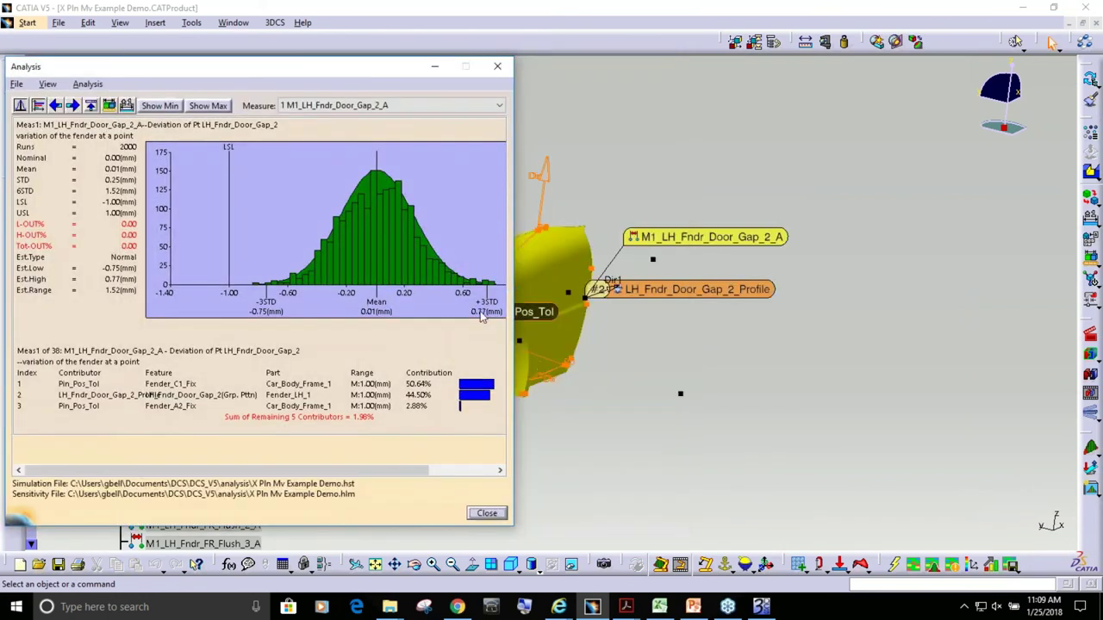
{"action": "left_click", "coordinate": [388, 385]}
{"action": "left_click_drag", "start_coordinate": [345, 76], "coordinate": [475, 320]}
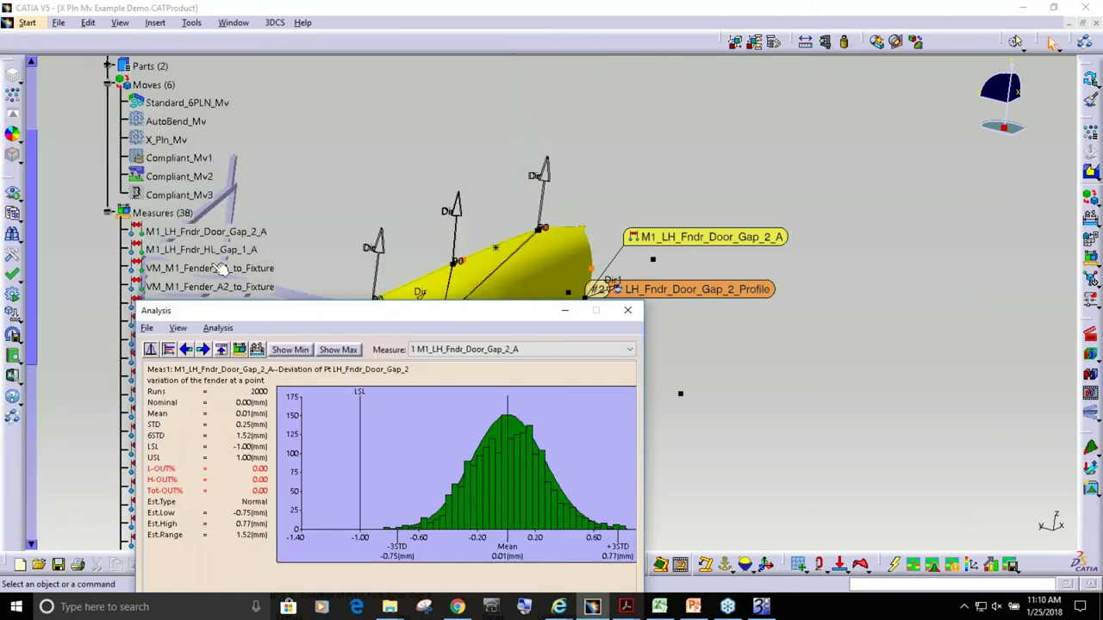
{"action": "left_click", "coordinate": [187, 104]}
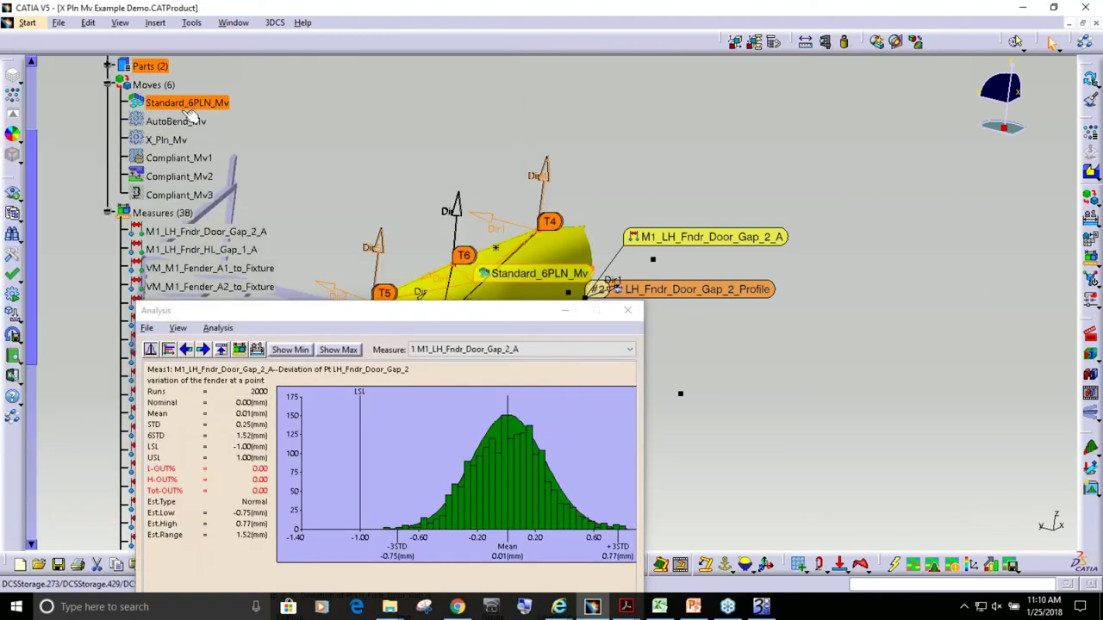
Switch the active fender move by deactivating Standard_6PLN_Mv and activating X_Pln_Mv together.
{"action": "left_click", "coordinate": [165, 139], "text": "ctrl"}
{"action": "right_click", "coordinate": [175, 139]}
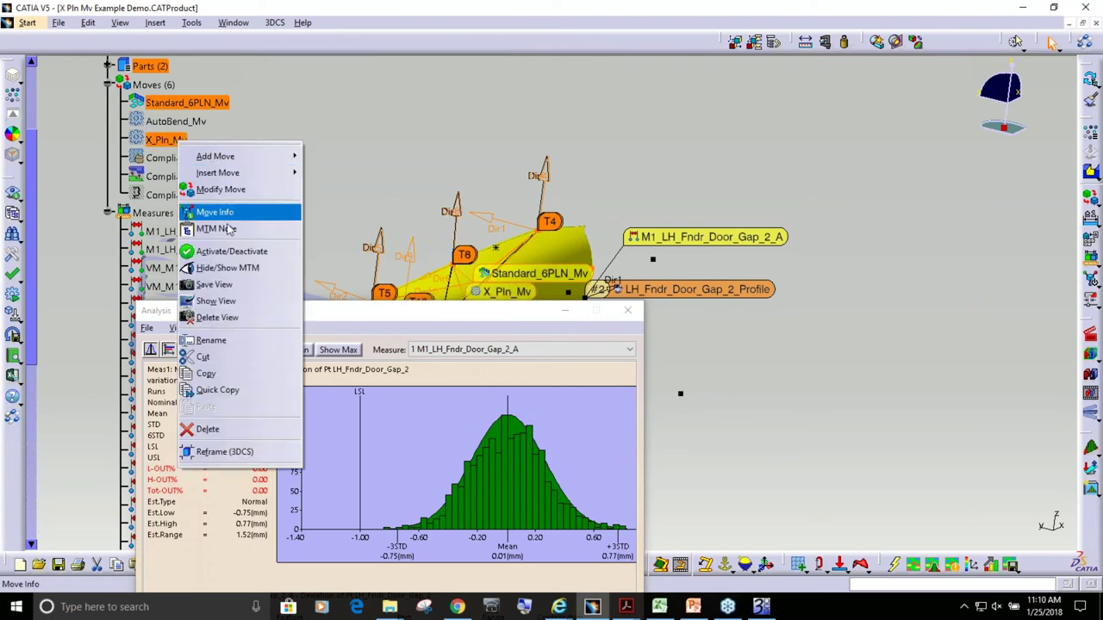
{"action": "left_click", "coordinate": [224, 251]}
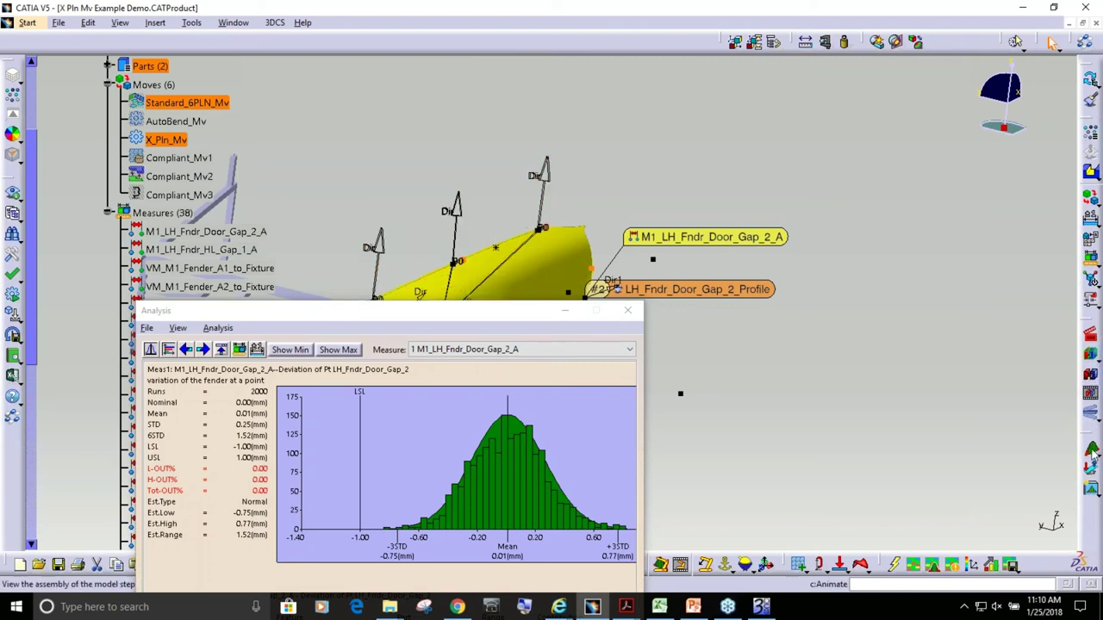
Rerun the 2000-run simulation and HLM sensitivity analysis with the X-Plane move, overwriting the existing results.
{"action": "left_click", "coordinate": [1051, 43]}
{"action": "left_click", "coordinate": [982, 526]}
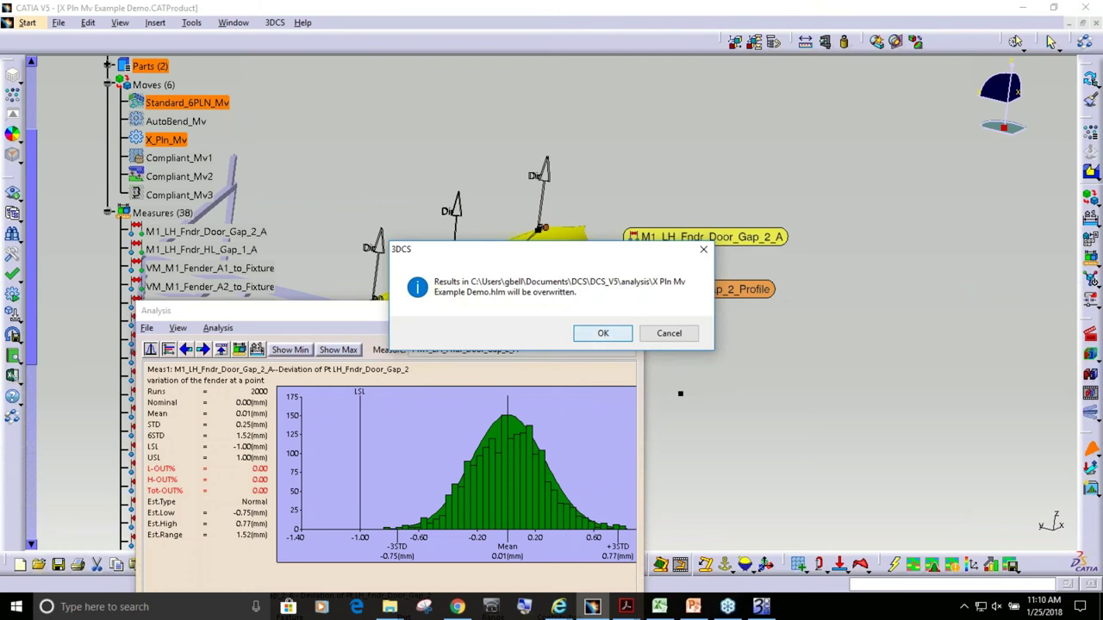
{"action": "left_click", "coordinate": [589, 338]}
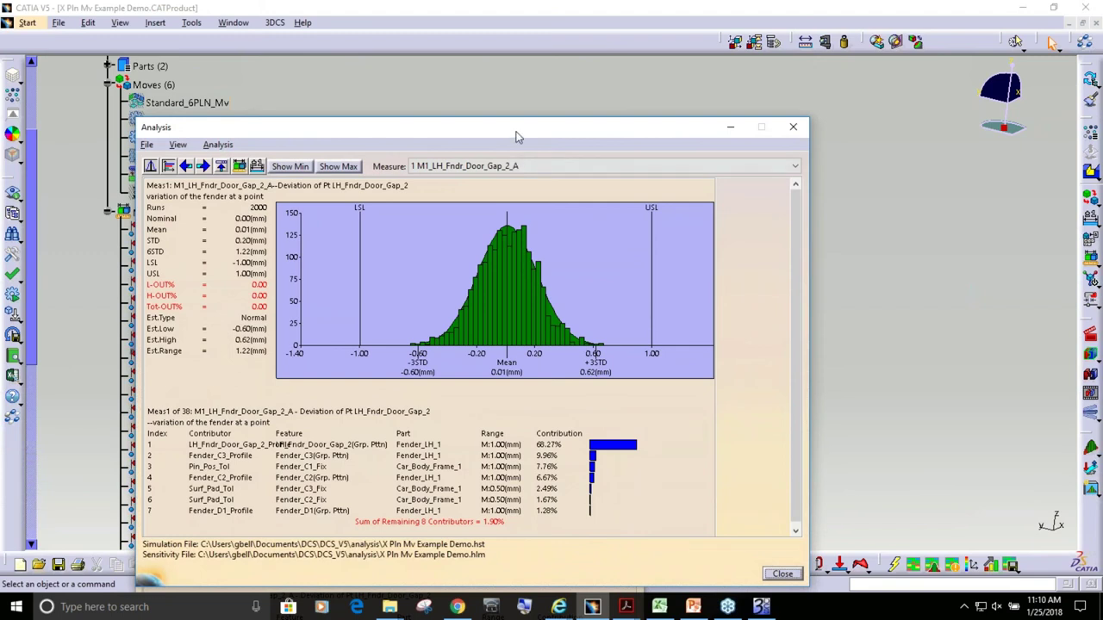
Arrange the two Analysis windows side by side to compare M1_LH_Fndr_Door_Gap_2_A, with the X-Plane results in front.
{"action": "left_click_drag", "start_coordinate": [516, 137], "coordinate": [801, 126]}
{"action": "left_click_drag", "start_coordinate": [369, 310], "coordinate": [273, 162]}
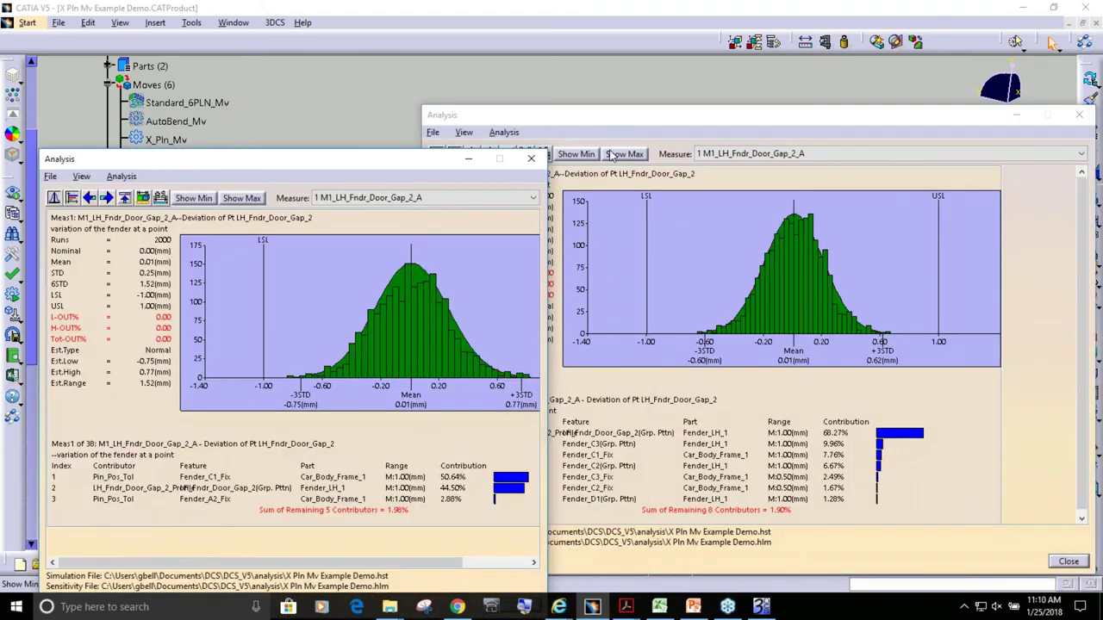
{"action": "left_click", "coordinate": [631, 125]}
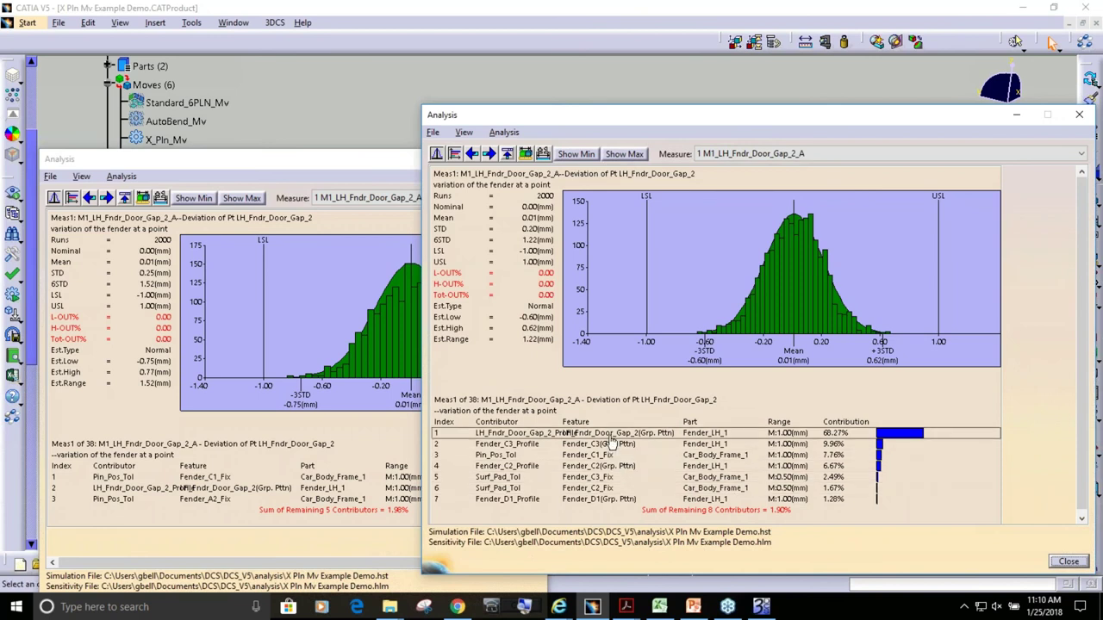